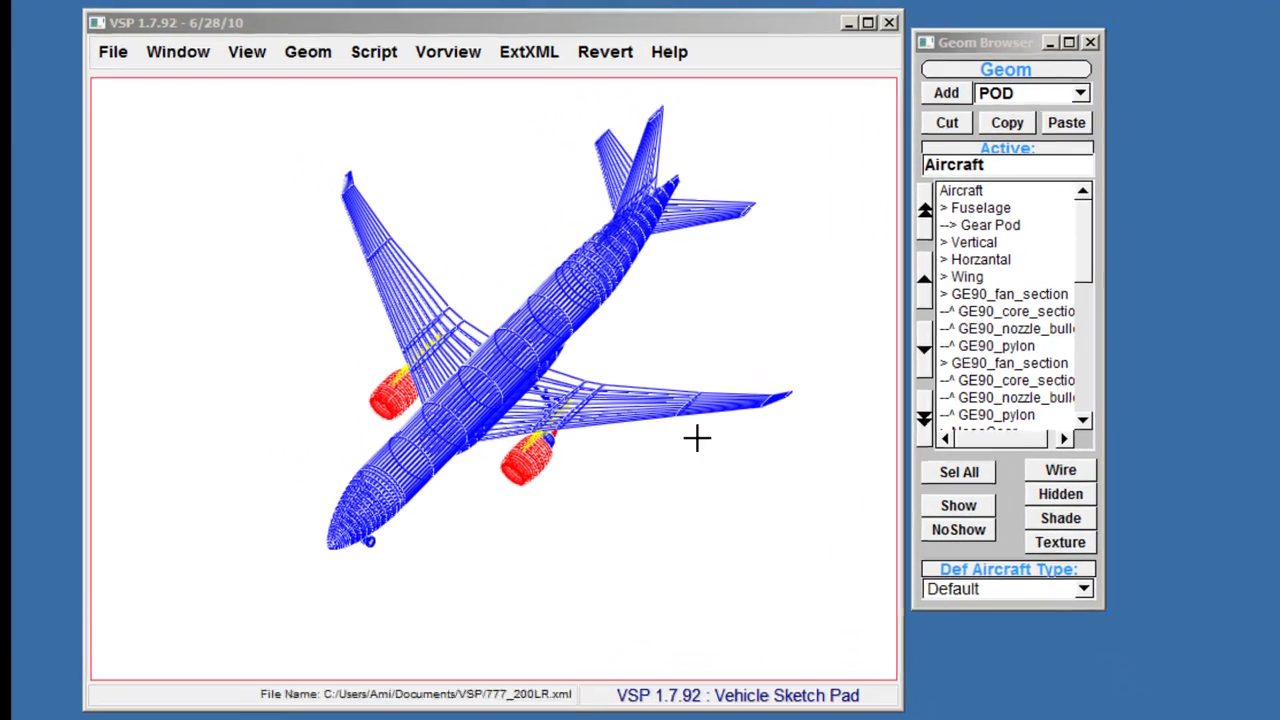
Rotate, zoom and pan the 777 wireframe to view it from below, nose toward lower left
mouse_move(655, 421)
left_mouse_down()
mouse_move(616, 394)
mouse_move(814, 403)
left_mouse_up()
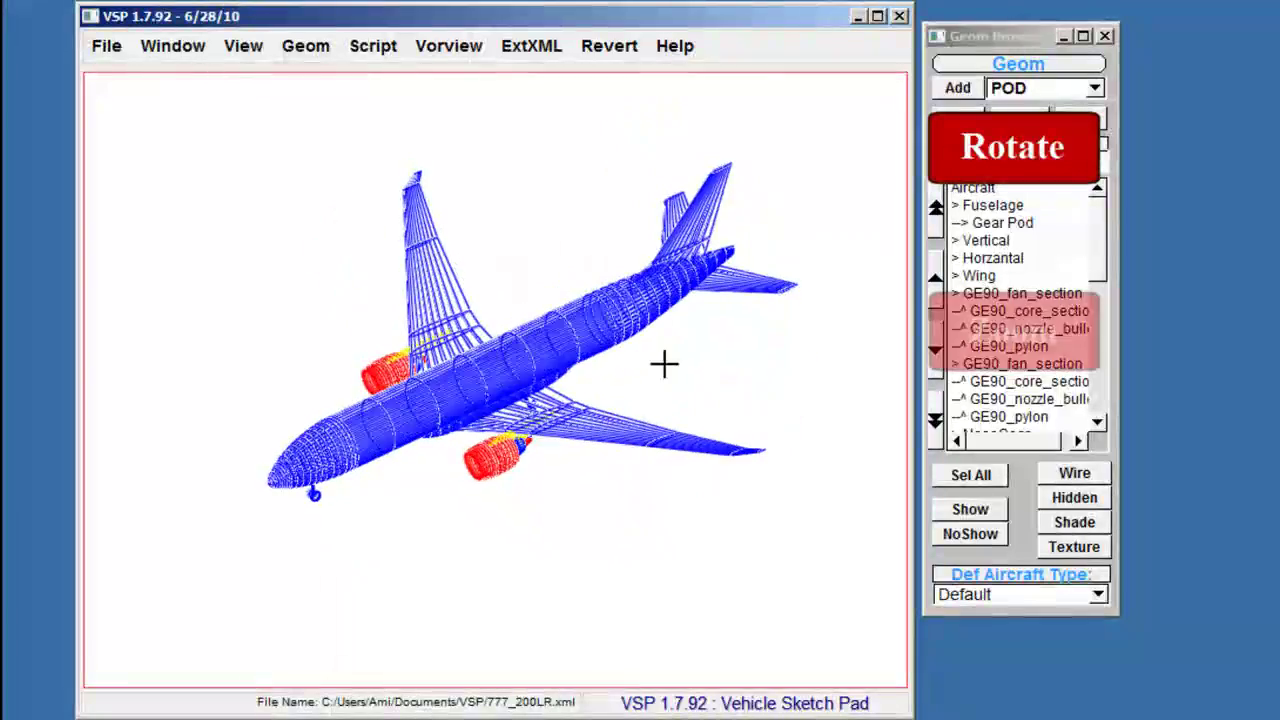
mouse_move(677, 340)
middle_mouse_down()
mouse_move(557, 463)
mouse_move(640, 323)
mouse_move(623, 360)
middle_mouse_up()
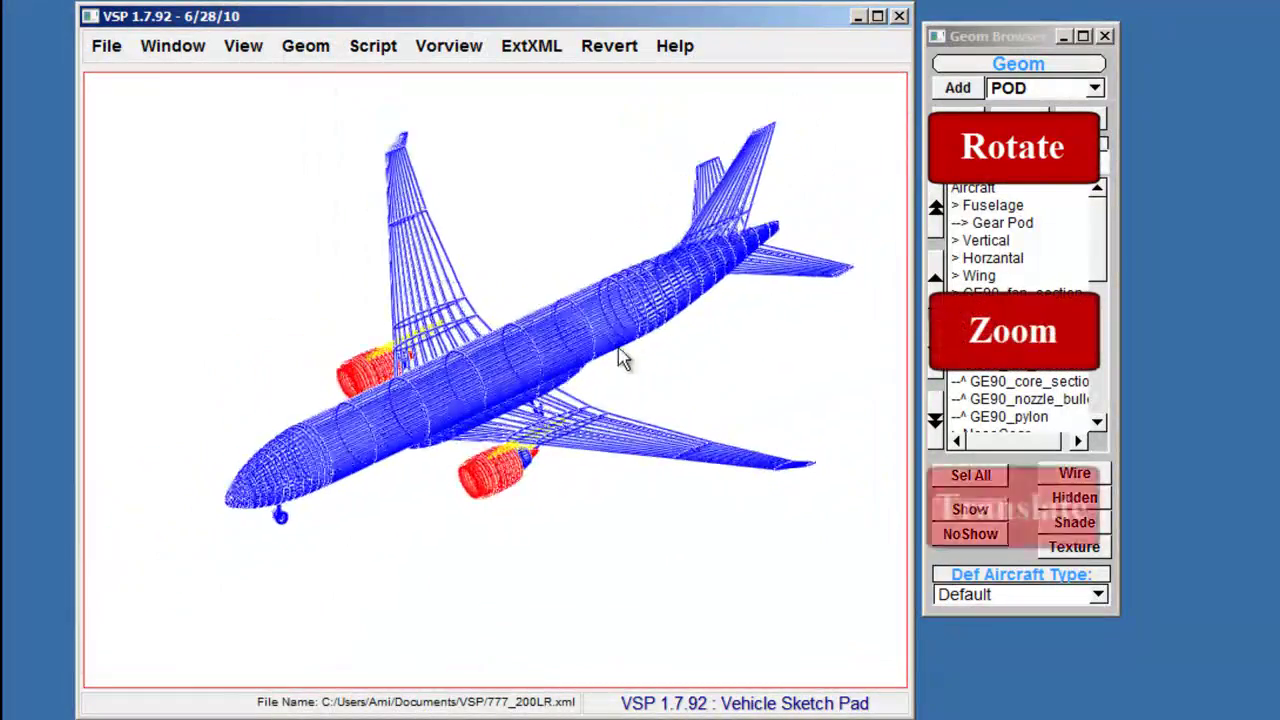
right_click_drag(628, 357, 470, 427)
mouse_move(470, 427)
left_mouse_down()
mouse_move(706, 346)
mouse_move(529, 397)
mouse_move(563, 409)
left_mouse_up()
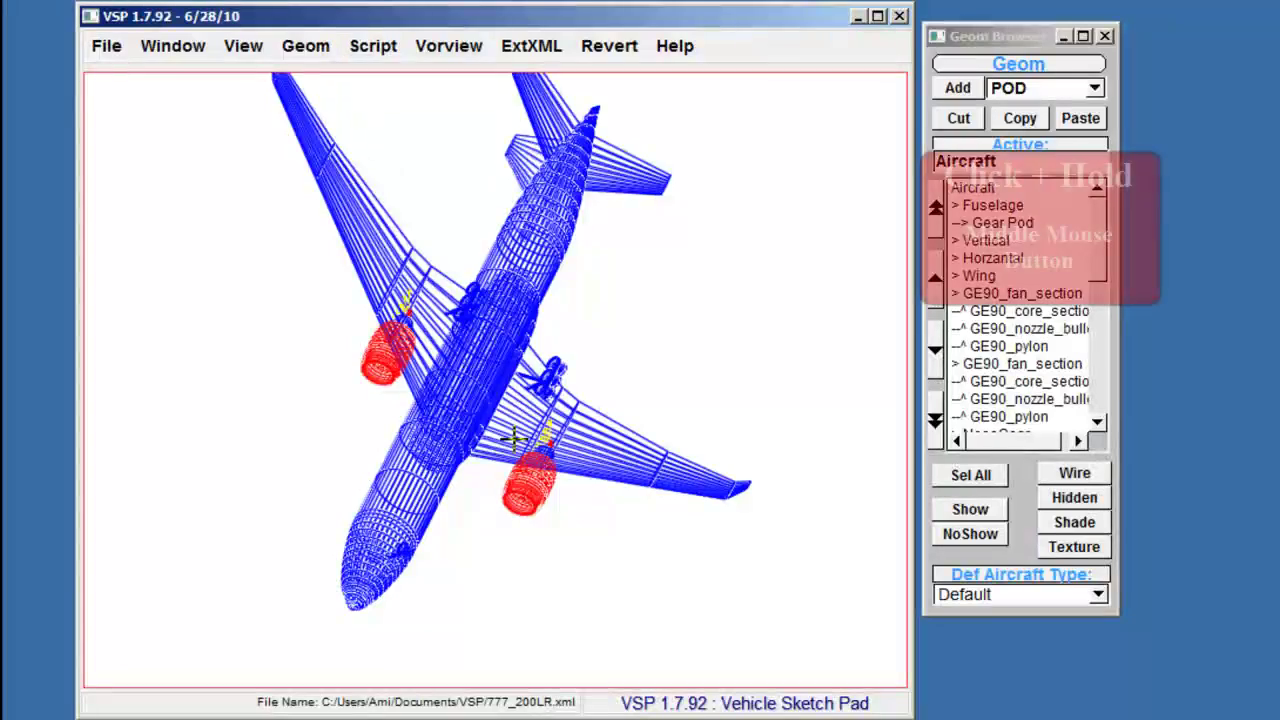
Zoom in close on the fuselage and landing gear, then back out to the whole airplane
middle_click_drag(508, 468, 500, 478)
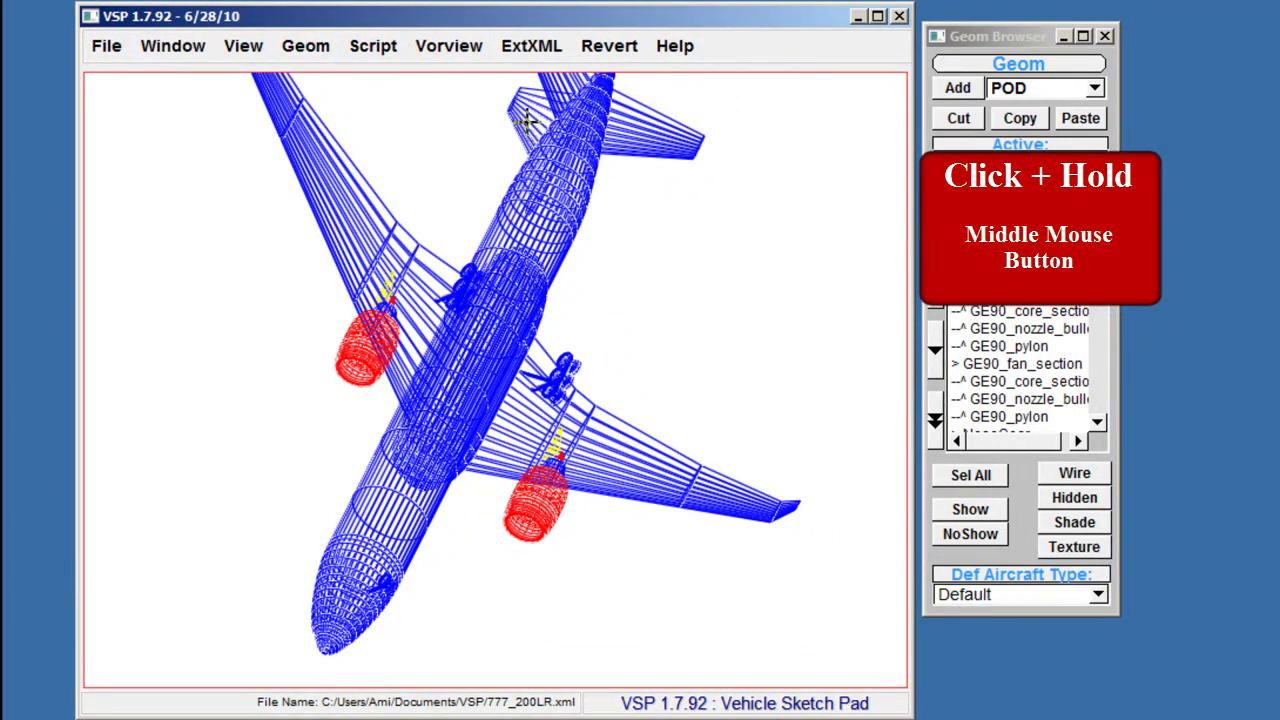
mouse_move(527, 120)
middle_mouse_down()
mouse_move(515, 447)
mouse_move(500, 508)
middle_mouse_up()
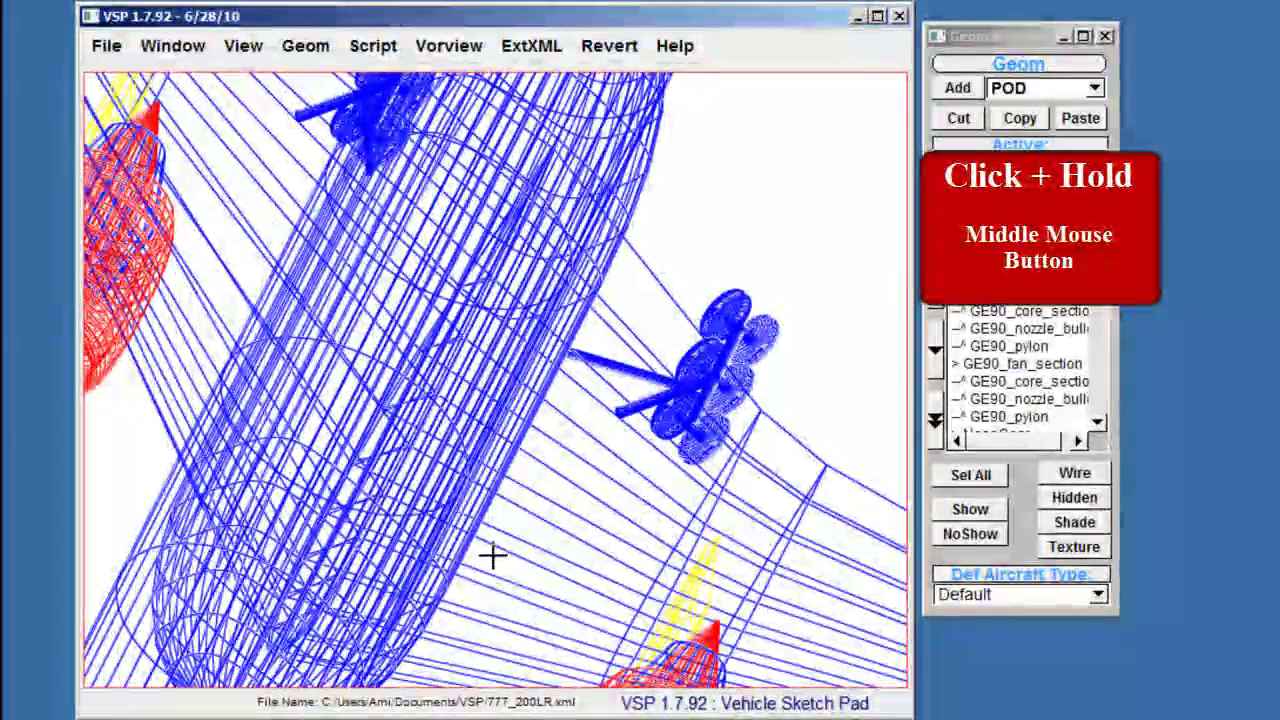
mouse_move(500, 567)
middle_mouse_down()
mouse_move(515, 380)
mouse_move(555, 190)
middle_mouse_up()
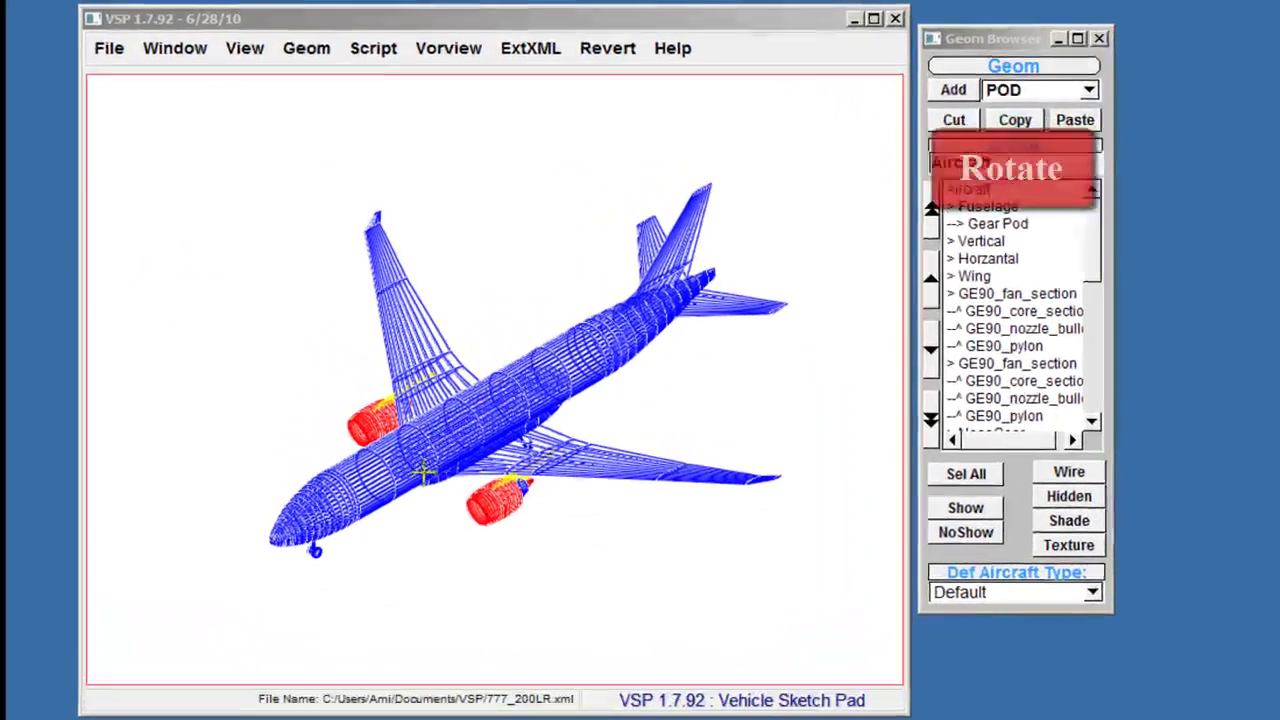
Rotate toward a side view, zoom and shift the aircraft, then store it as user view Shift+F1
mouse_move(423, 466)
left_mouse_down()
mouse_move(868, 258)
mouse_move(717, 269)
left_mouse_up()
middle_click_drag(717, 269, 559, 434)
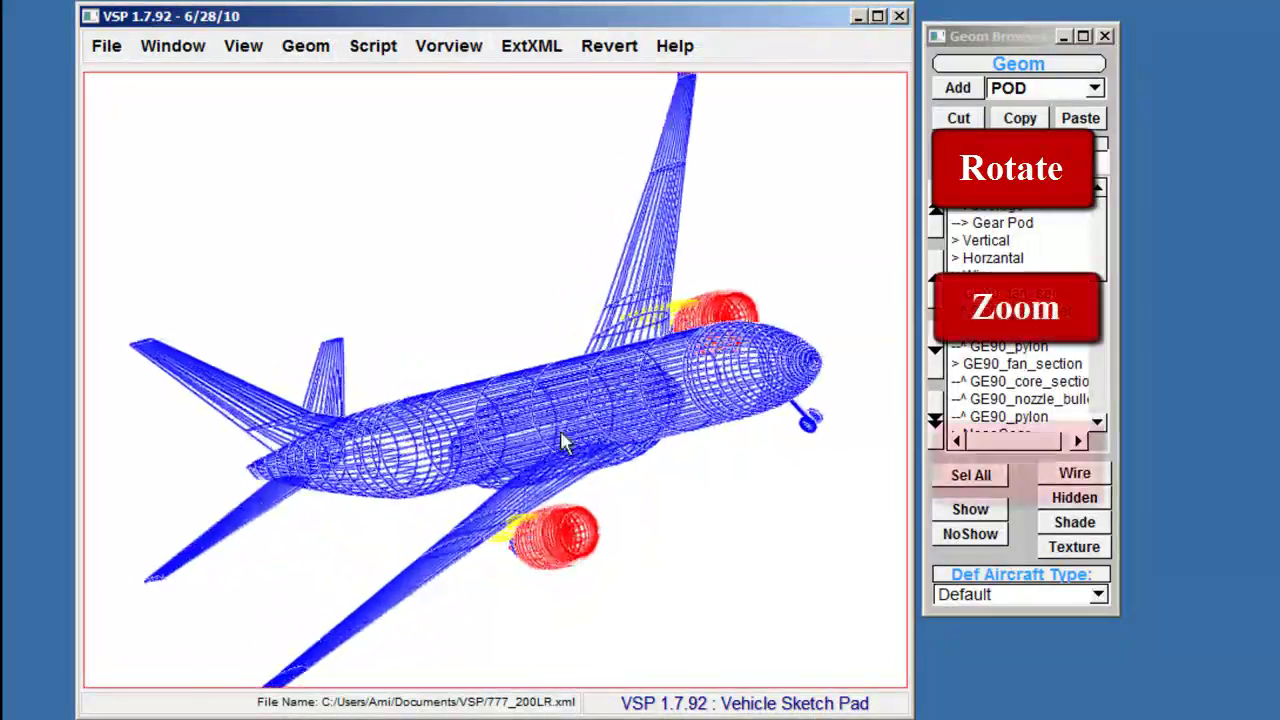
right_click_drag(559, 434, 646, 297)
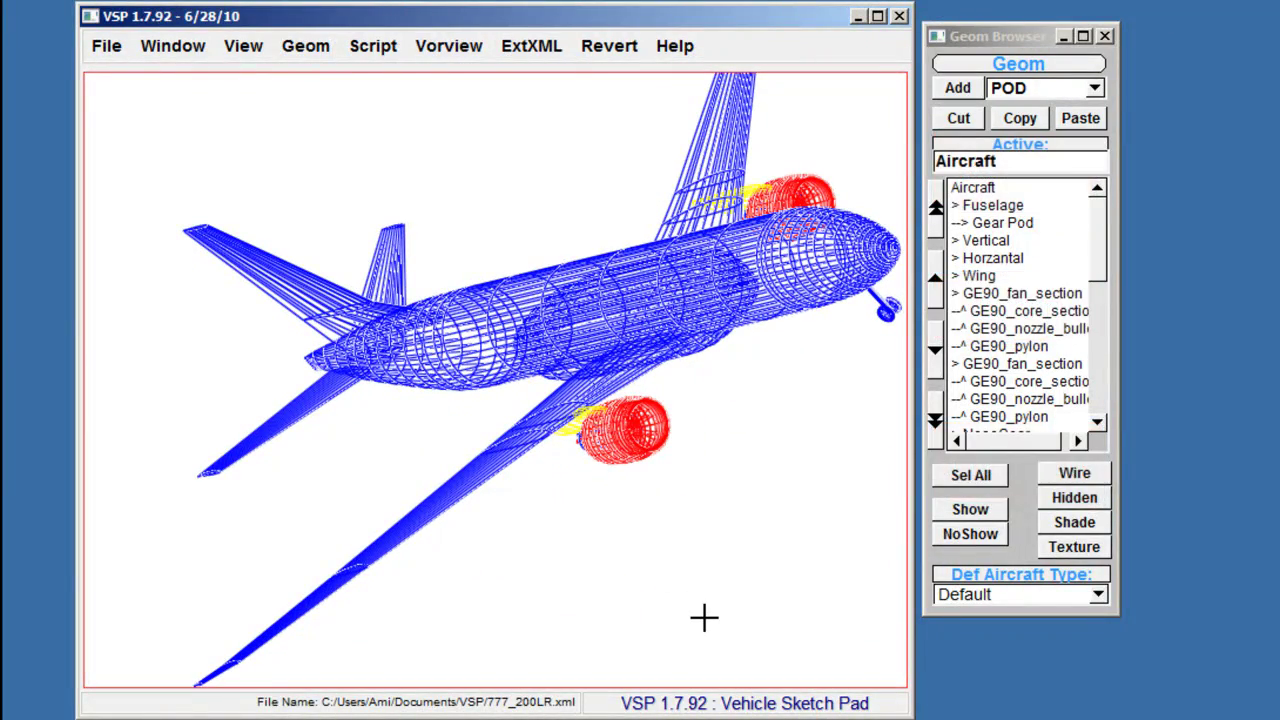
key("shift+F1")
Move the aircraft away from the stored view, then restore it with F1
left_click_drag(673, 550, 177, 614)
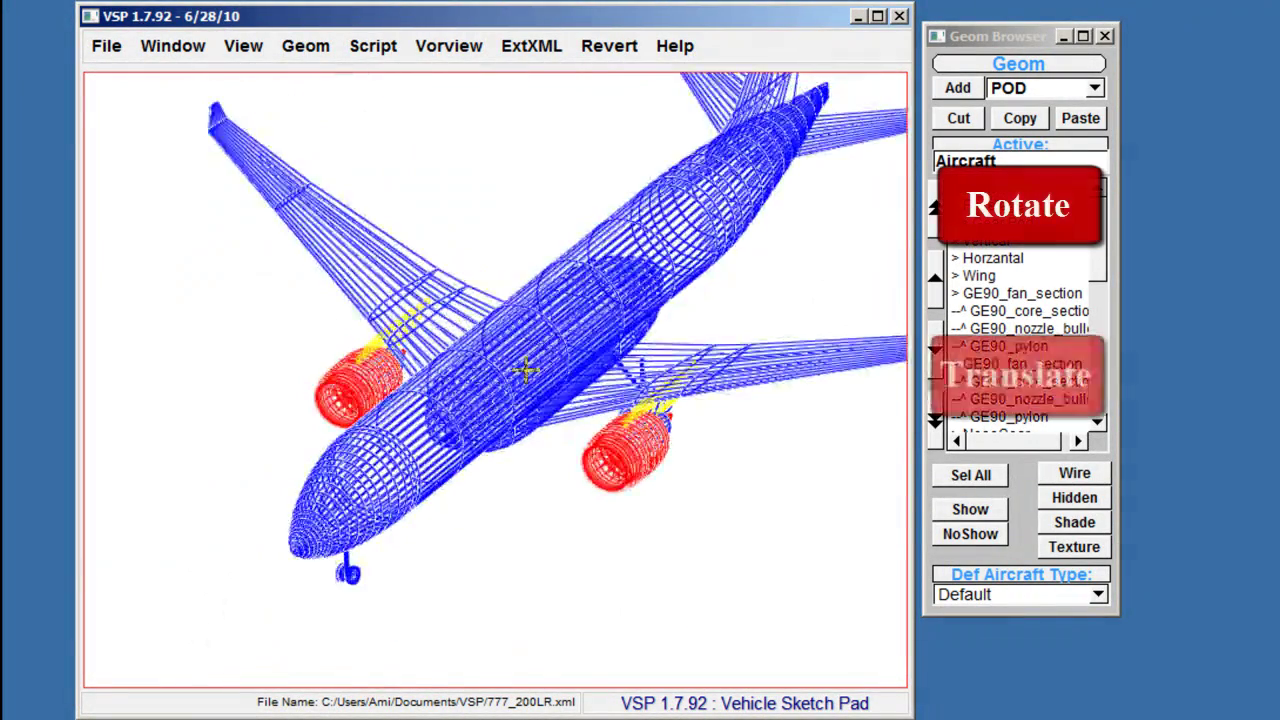
right_click_drag(523, 366, 573, 598)
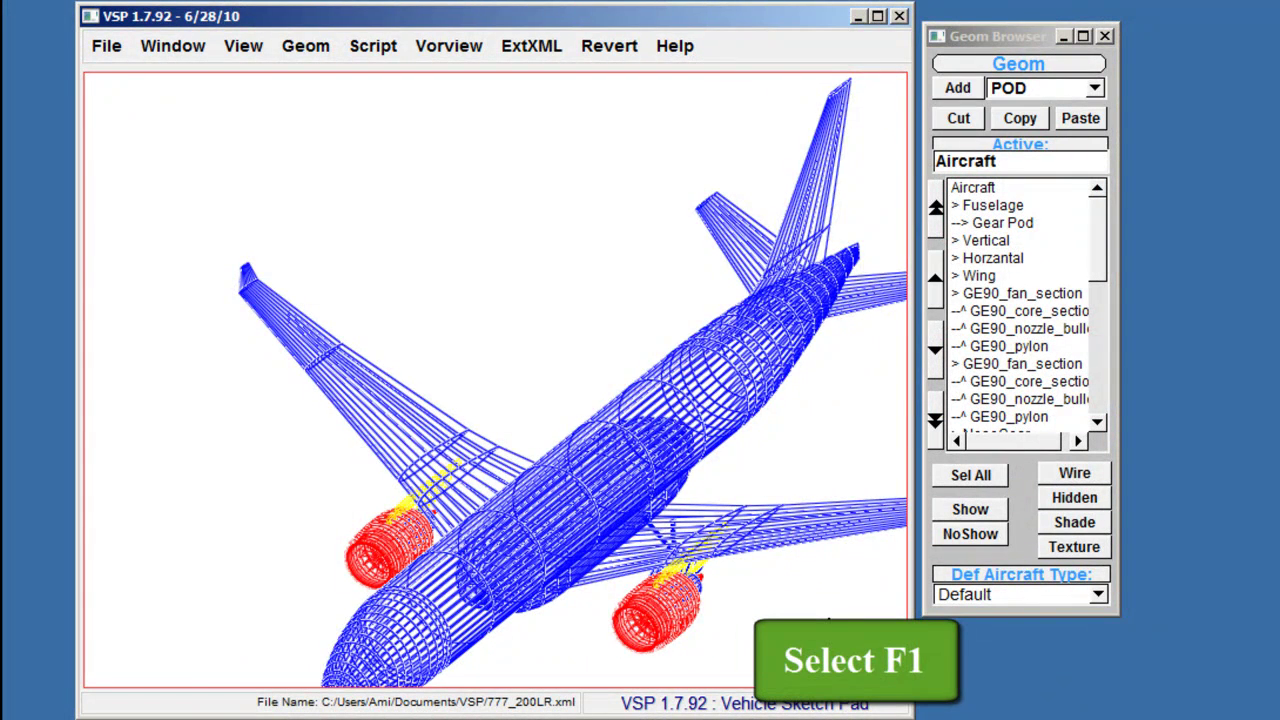
key("F1")
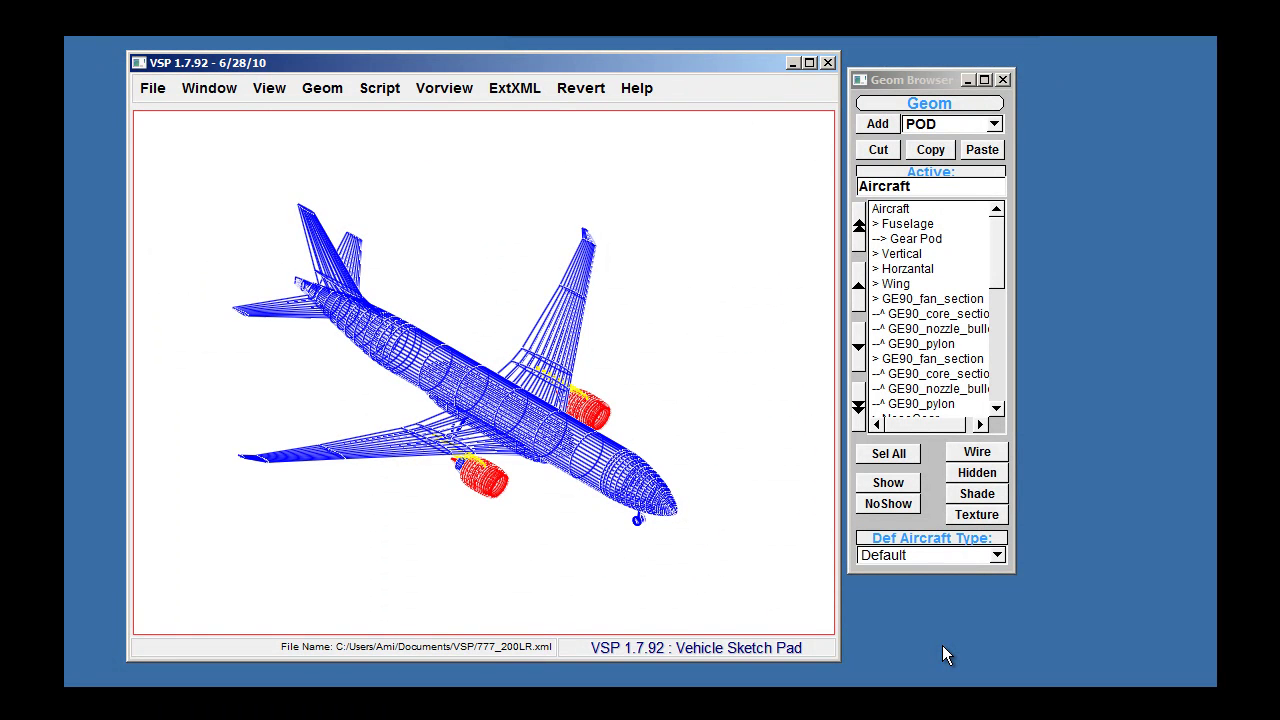
Cycle preset views F5–F12: top, front, left, left isometric, bottom, back, right, right isometric
key("F5")
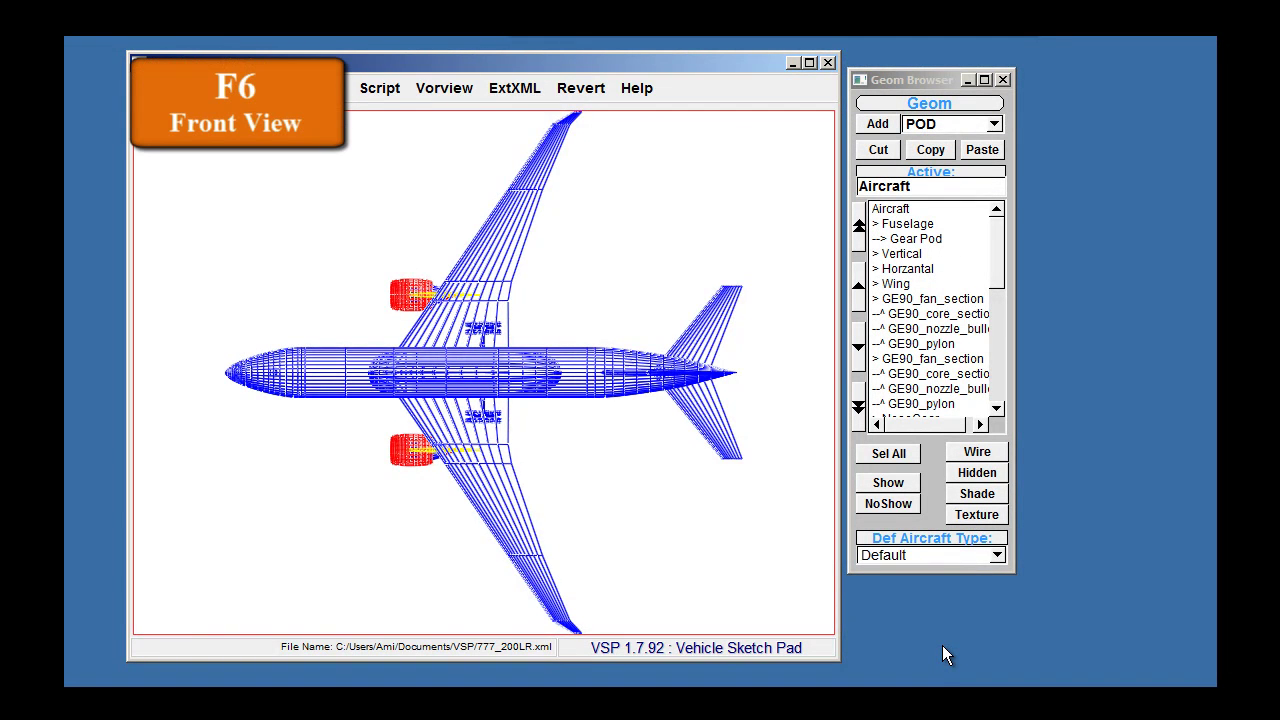
key("F6")
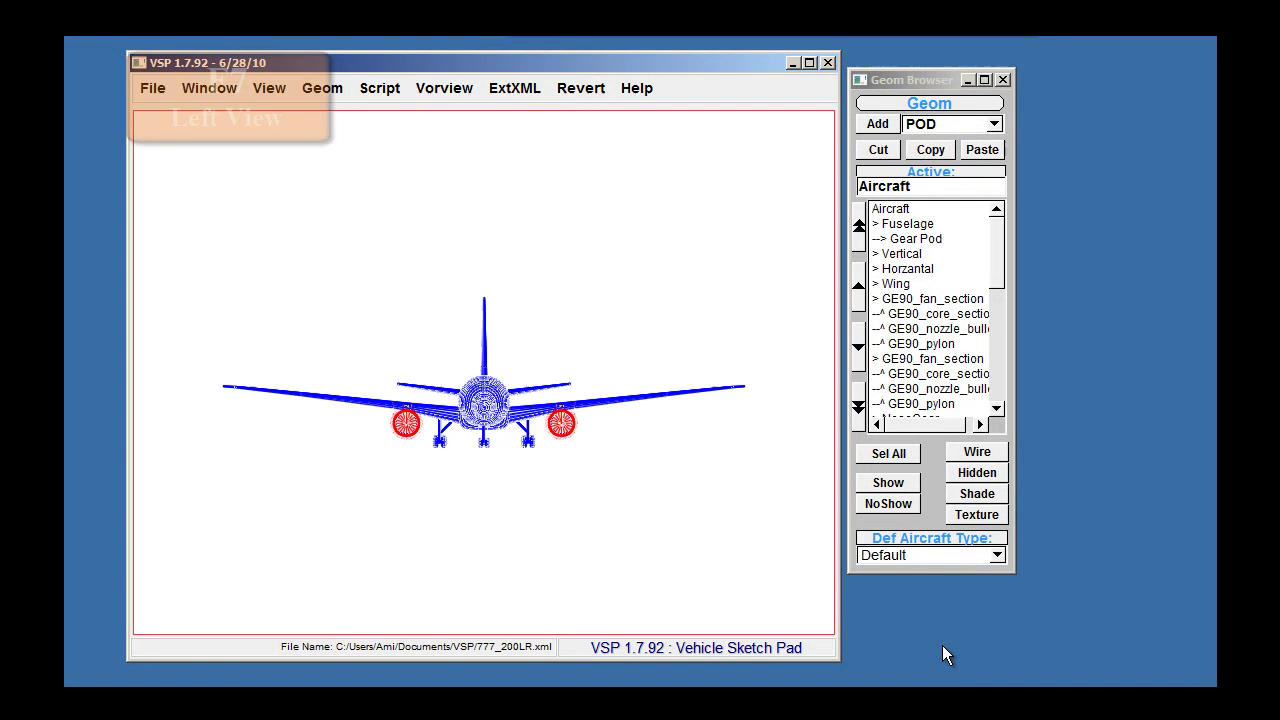
key("F7")
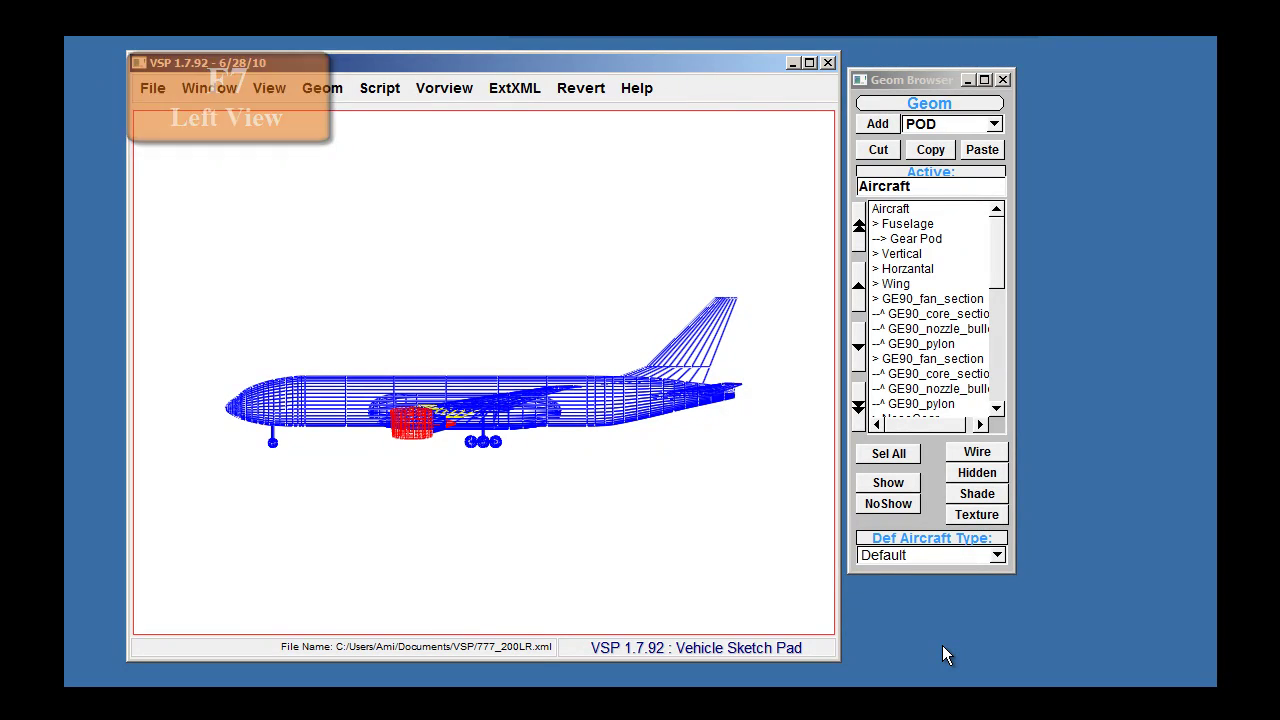
key("F8")
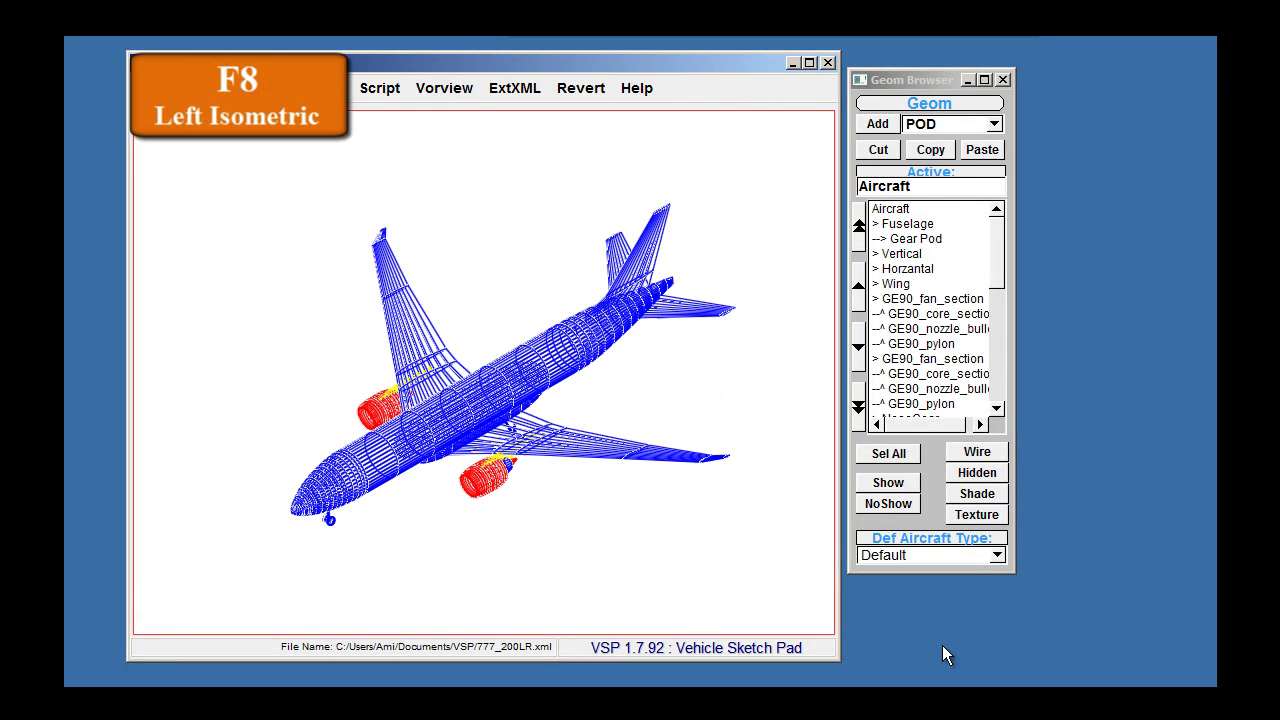
key("F9")
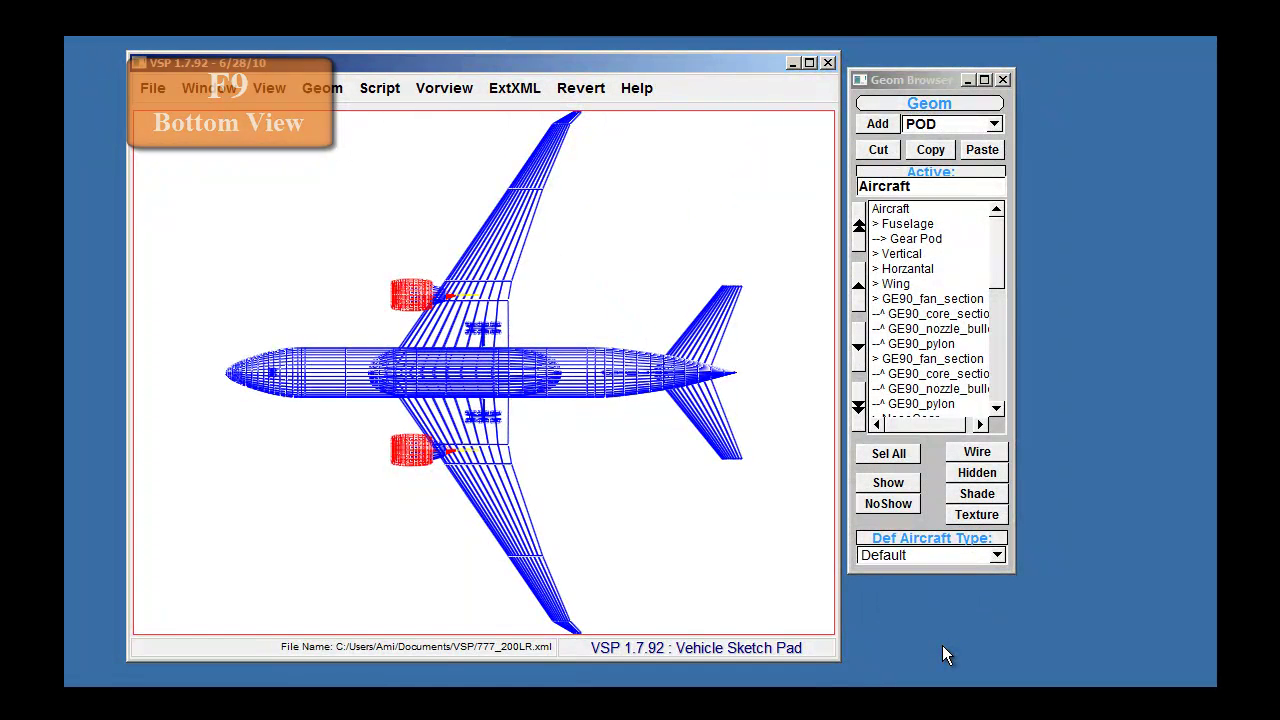
key("F10")
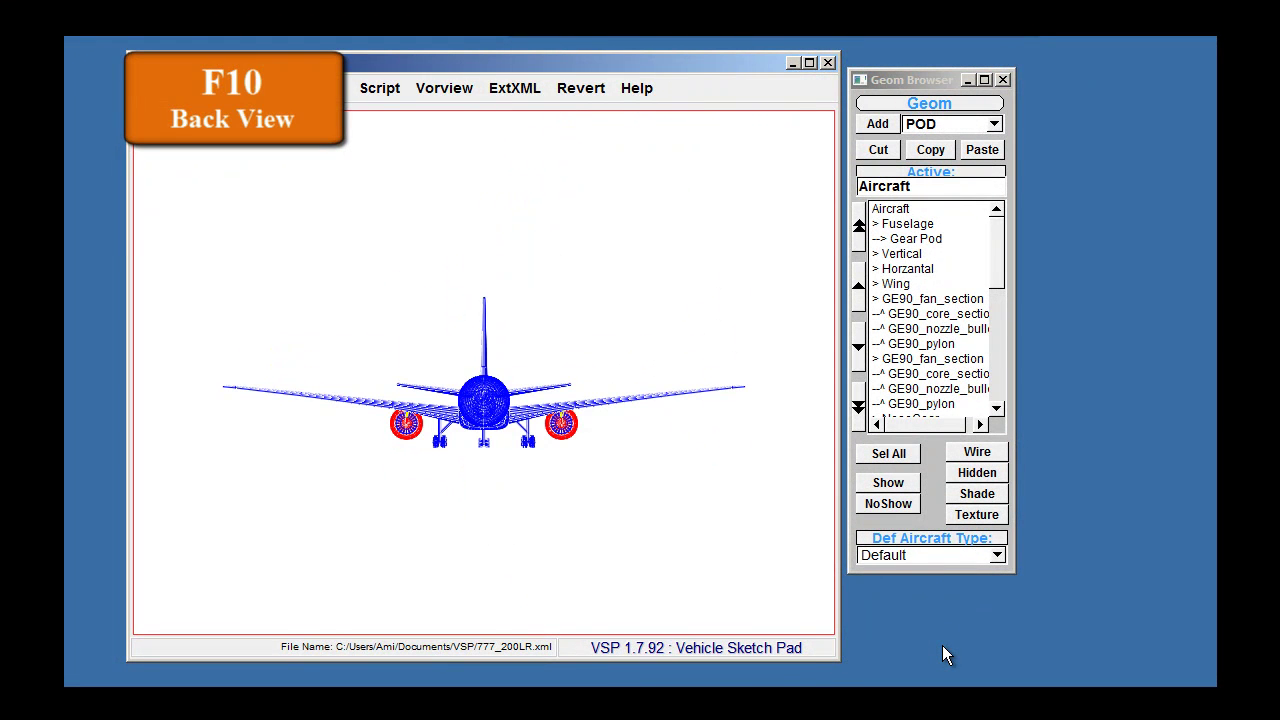
key("F11")
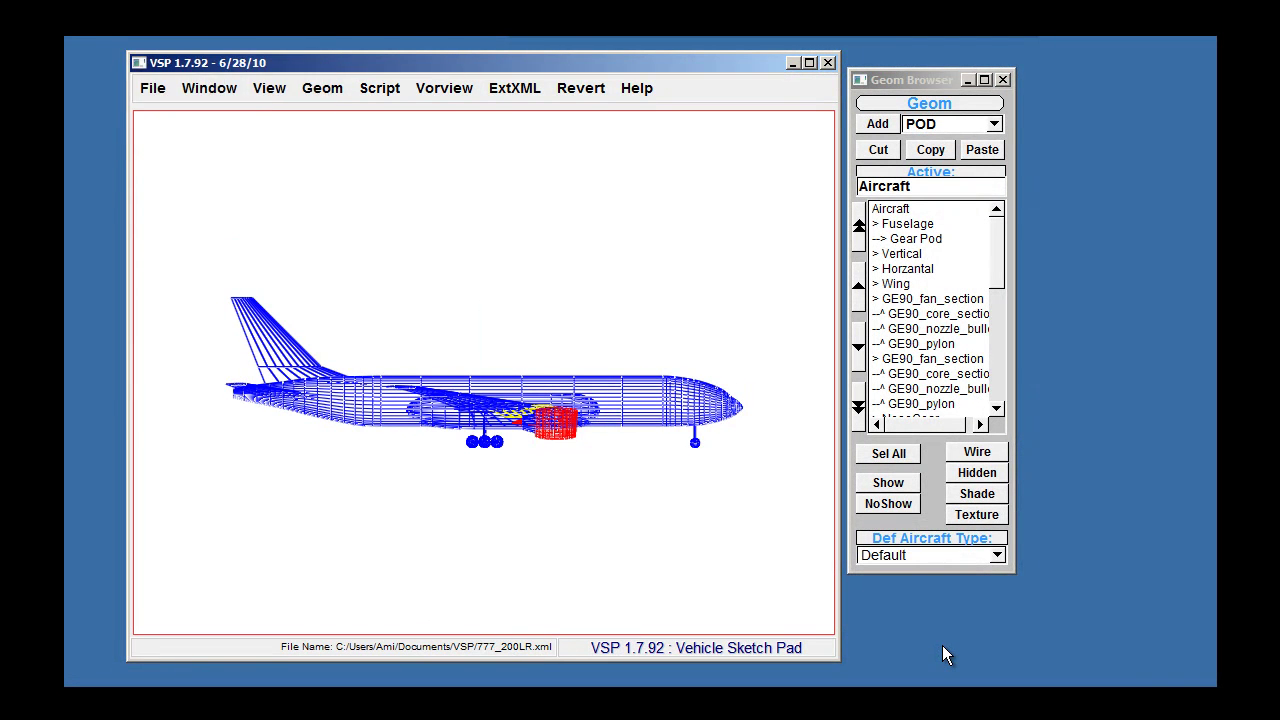
key("F12")
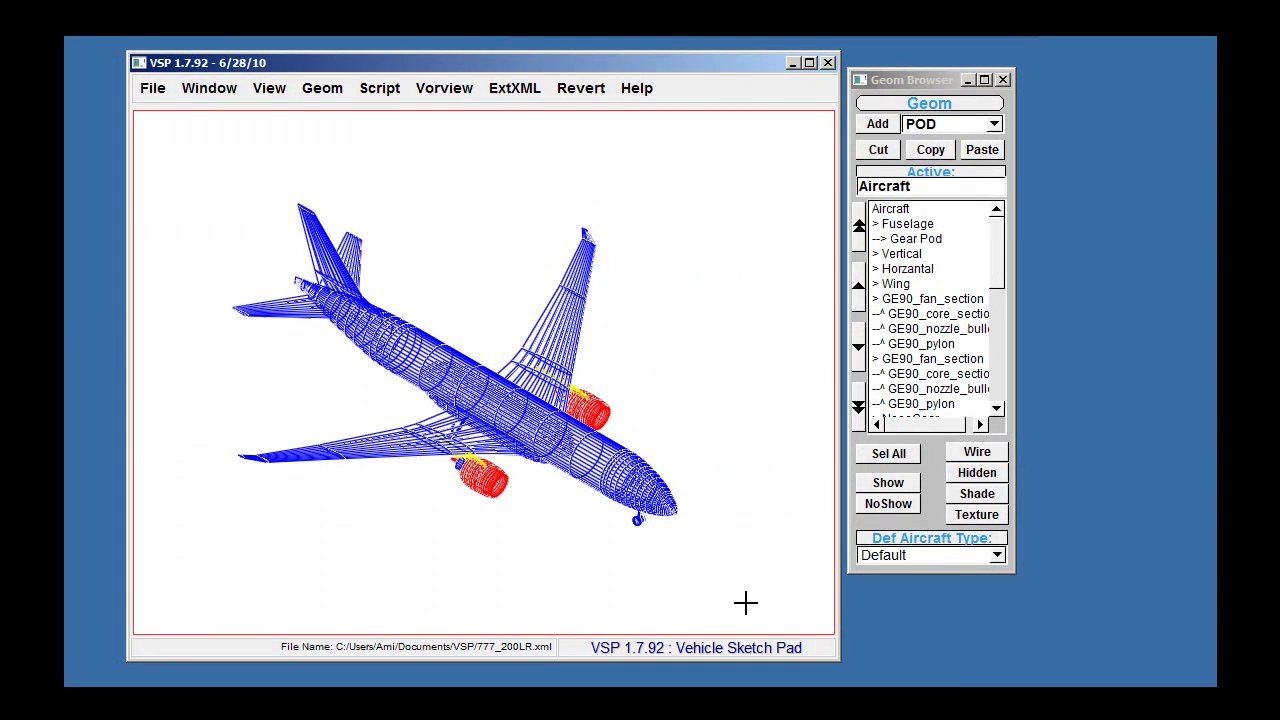
Pan and zoom onto the right wing engine, then recentre the whole aircraft with C
middle_click_drag(590, 415, 688, 300)
right_click_drag(688, 300, 648, 432)
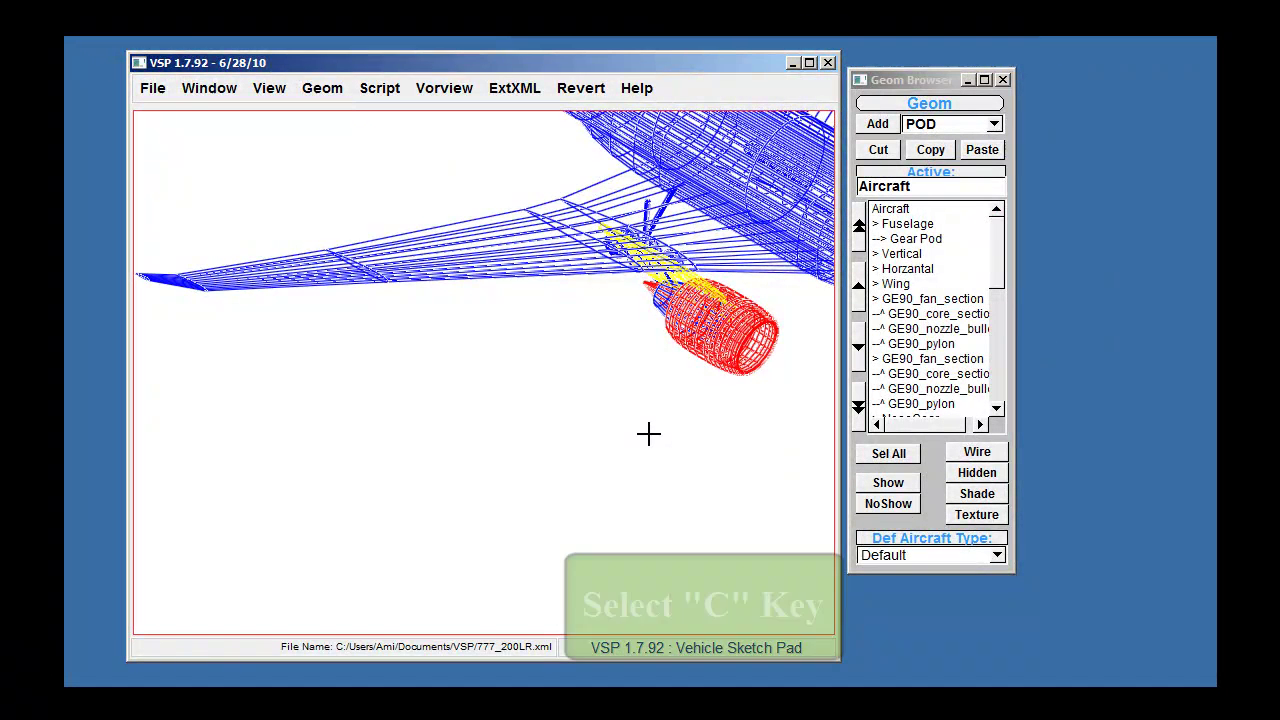
key("c")
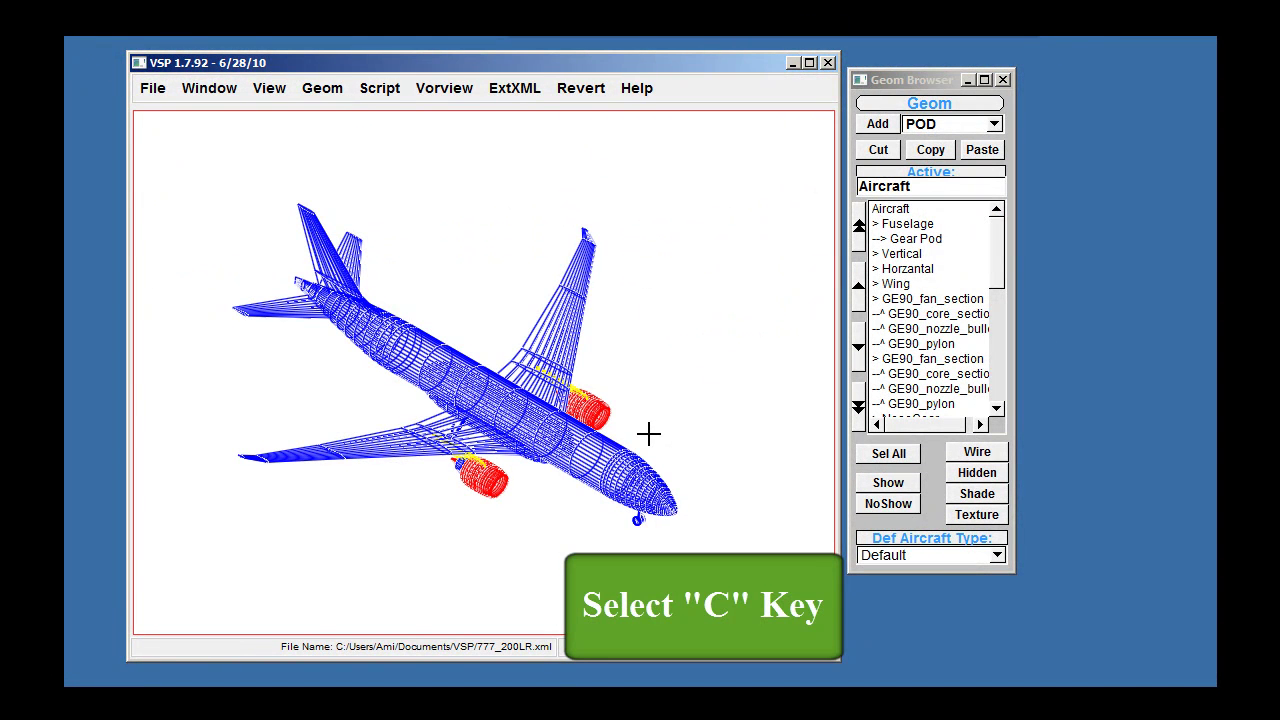